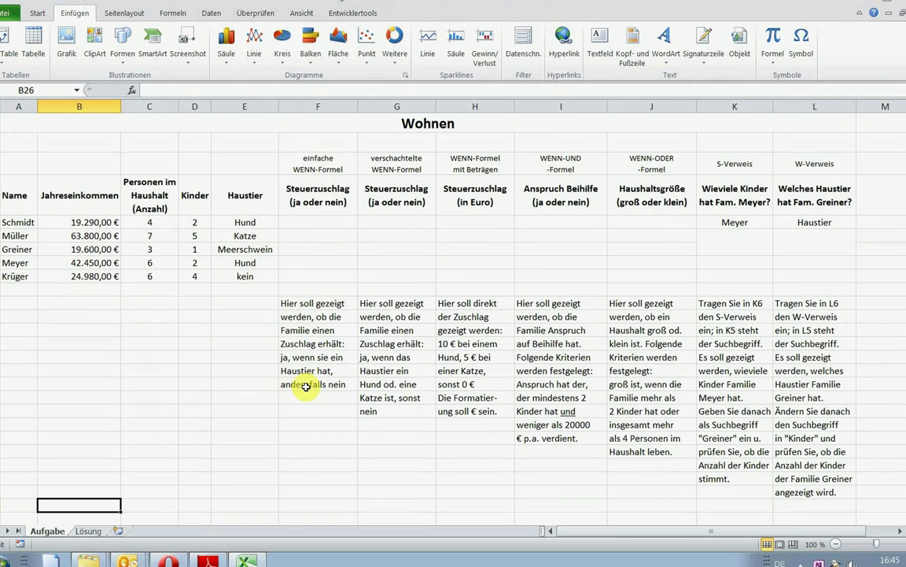
- Begin an IF formula in F5 by entering =wenn(
left_click(316, 224)
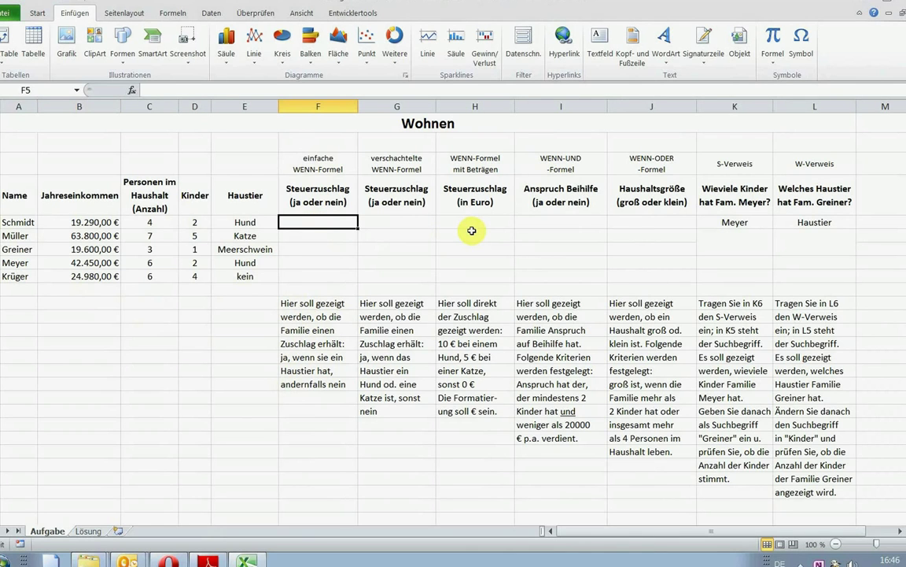
type("=wenn")
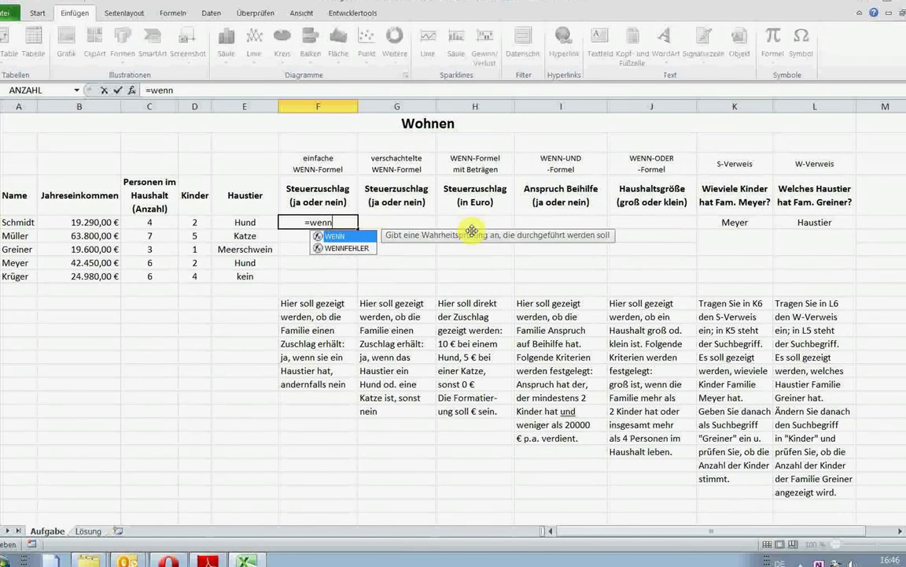
type("(")
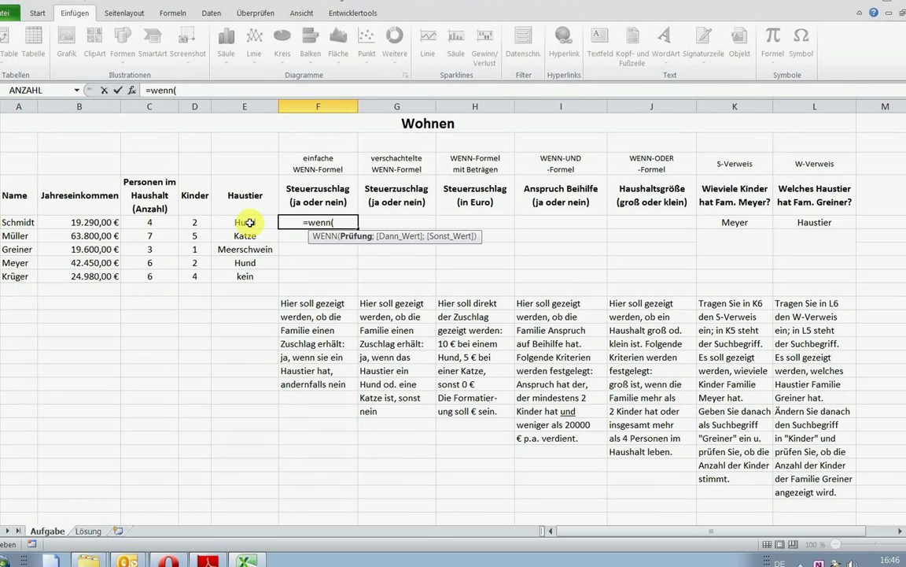
- Add the condition E5="kein"; to the F5 formula
left_click(249, 223)
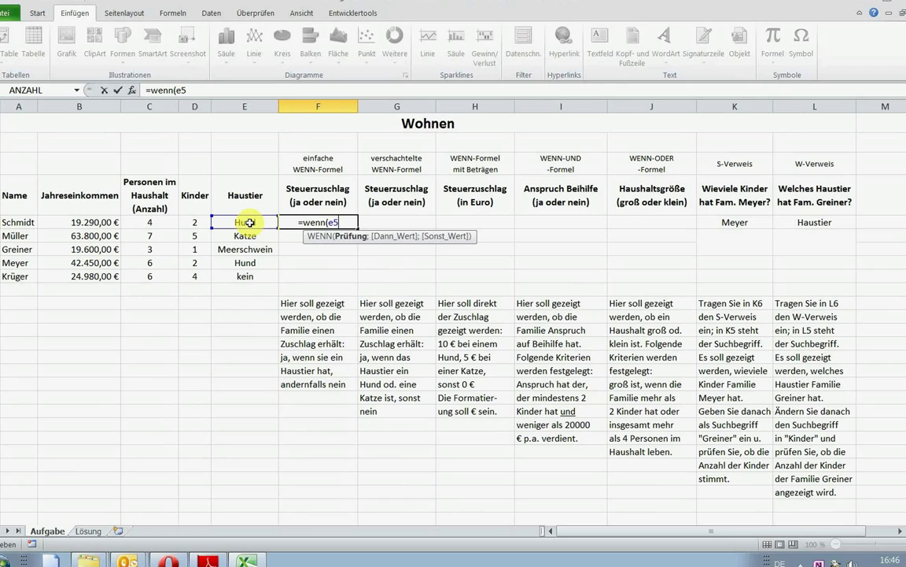
type("=")
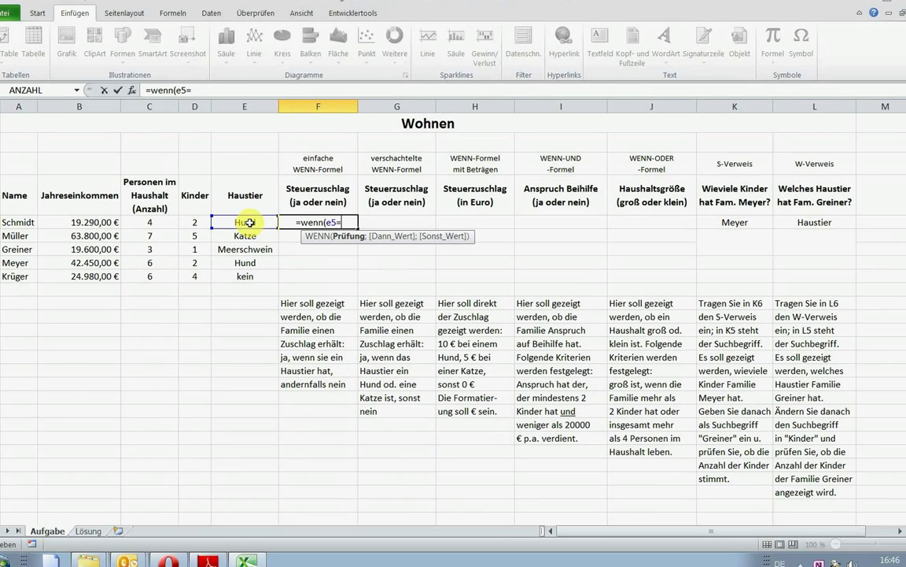
type("\"kein")
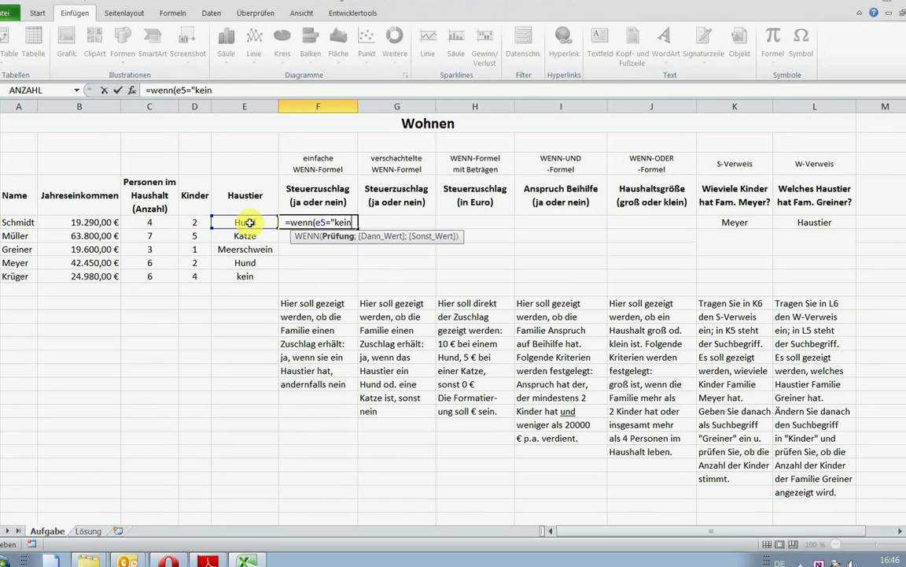
type("\"")
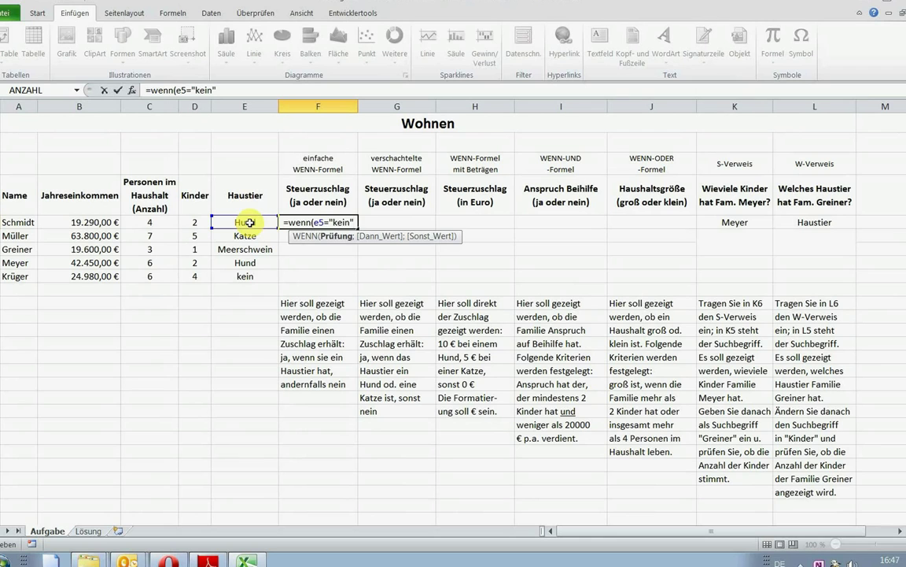
type(";")
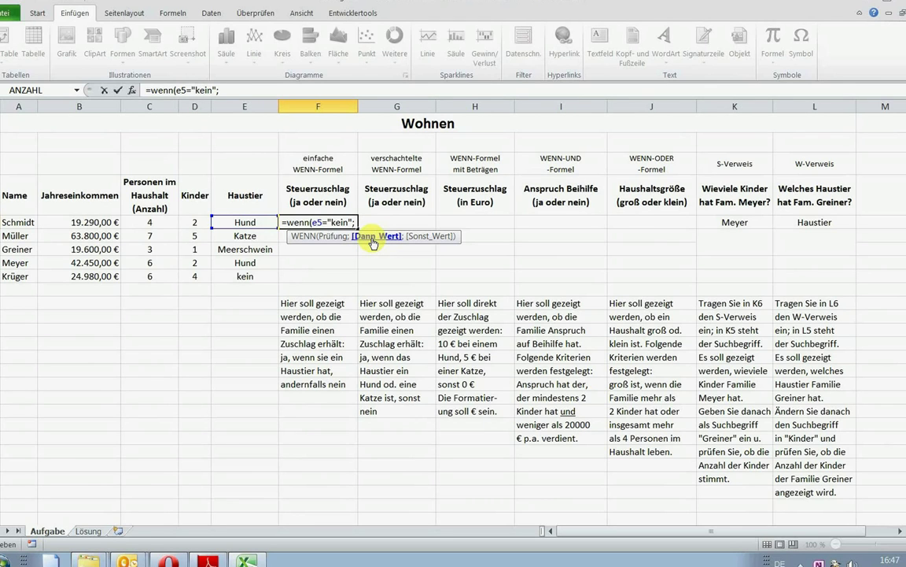
- Finish the formula as =wenn(e5="kein";"nein";"ja")
type("\"nein\"")
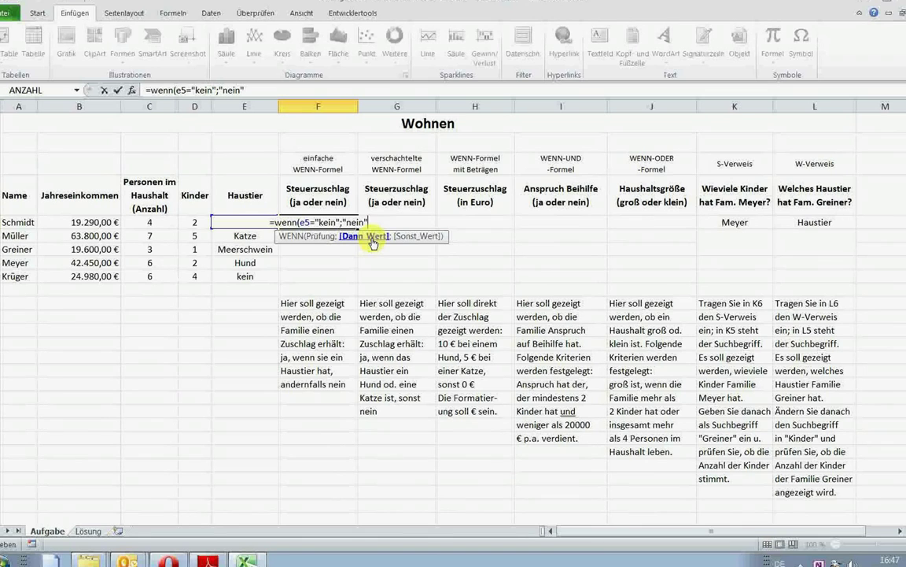
type(";")
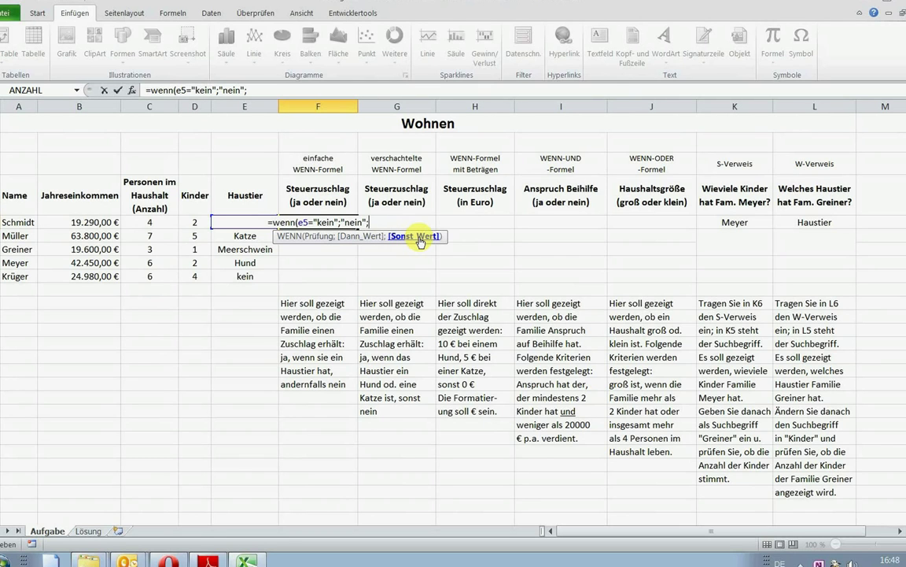
type("\"ja\"")
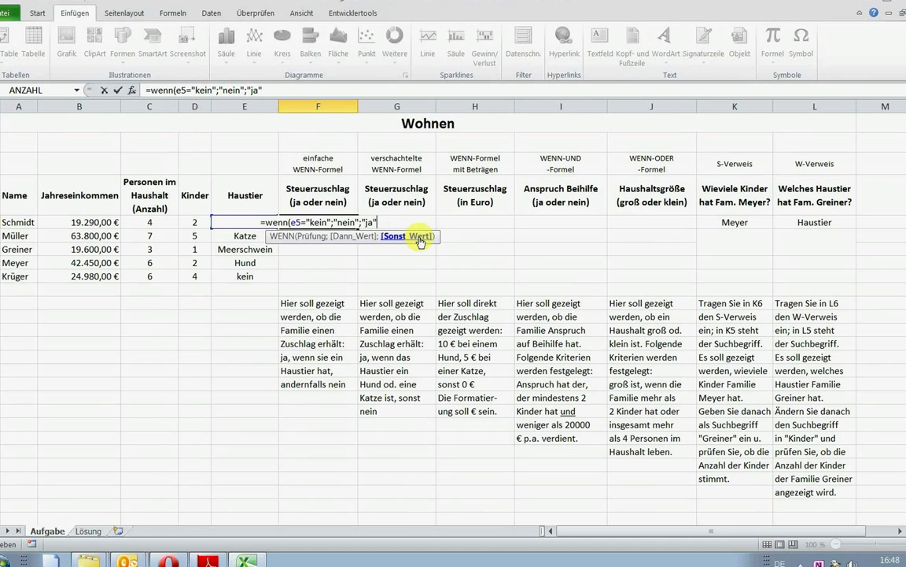
type(")")
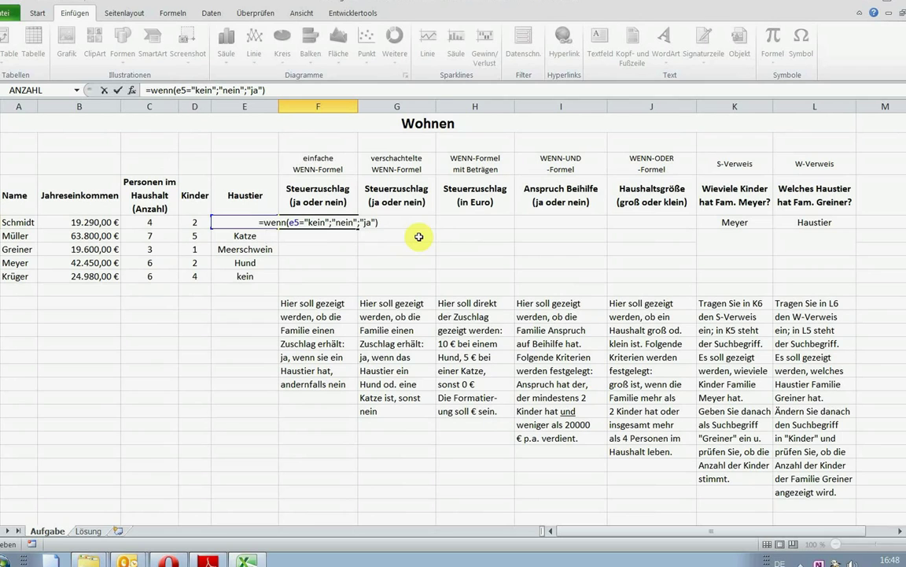
left_click(308, 223)
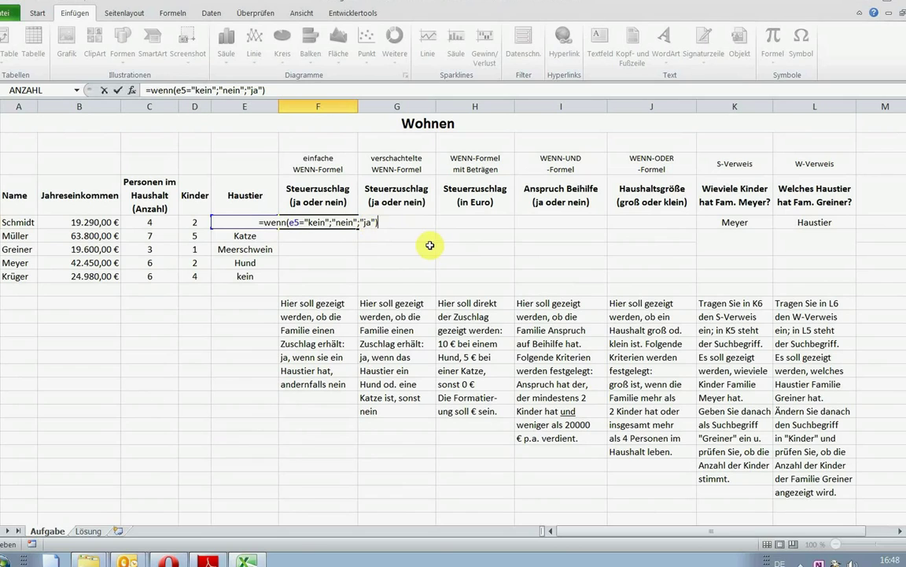
- Confirm the WENN formula so F5 shows ja, then recheck it in the formula bar
key("Return")
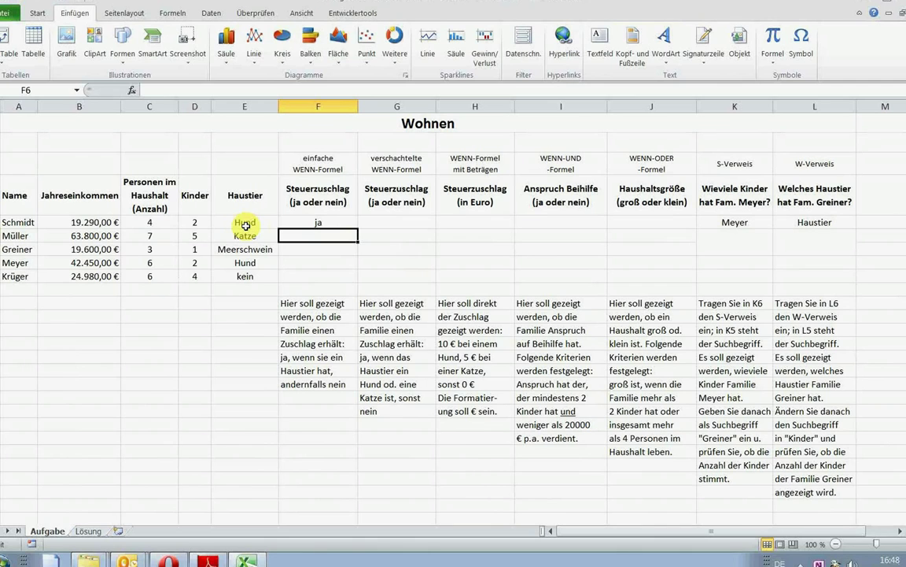
left_click(321, 223)
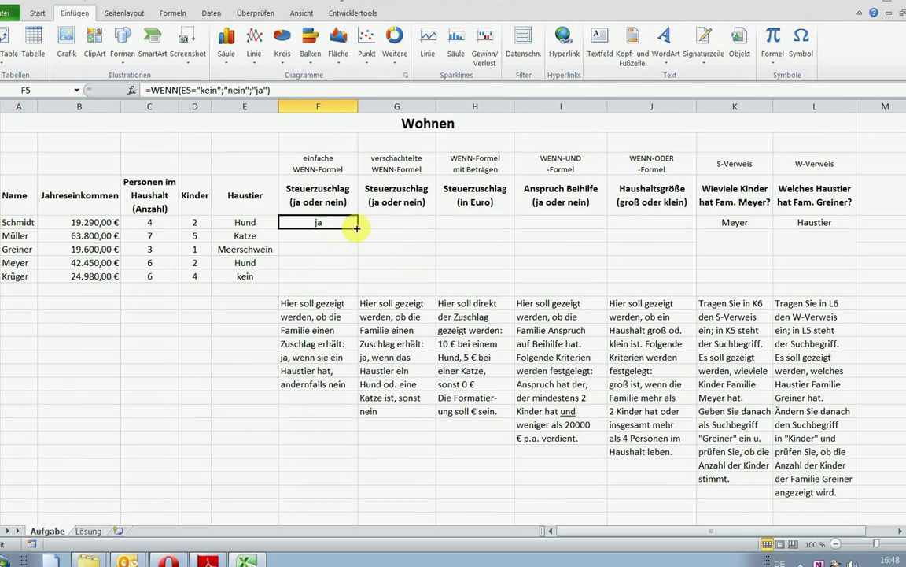
- Fill the WENN formula from F5 down to F9 for all five households
left_click_drag(357, 228, 356, 236)
left_click_drag(355, 242, 356, 278)
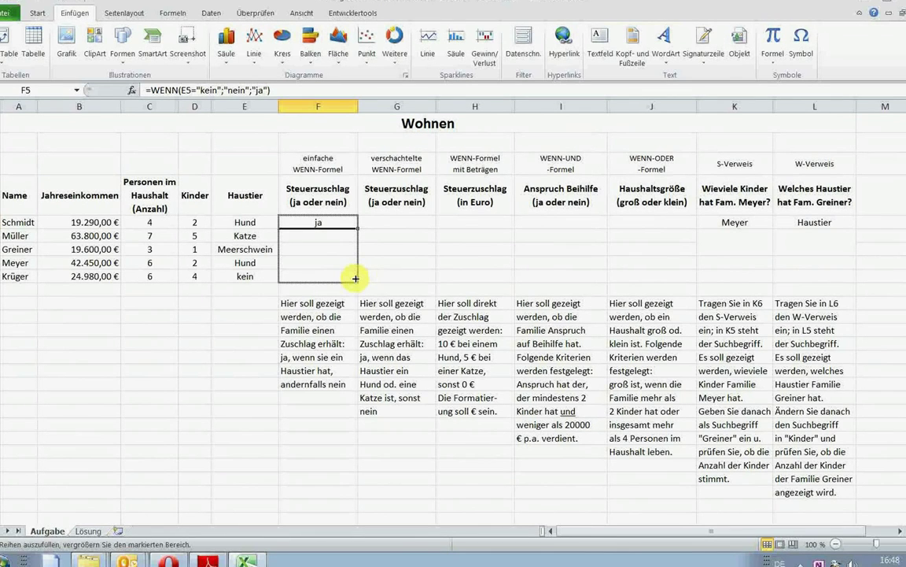
left_click_drag(355, 278, 356, 278)
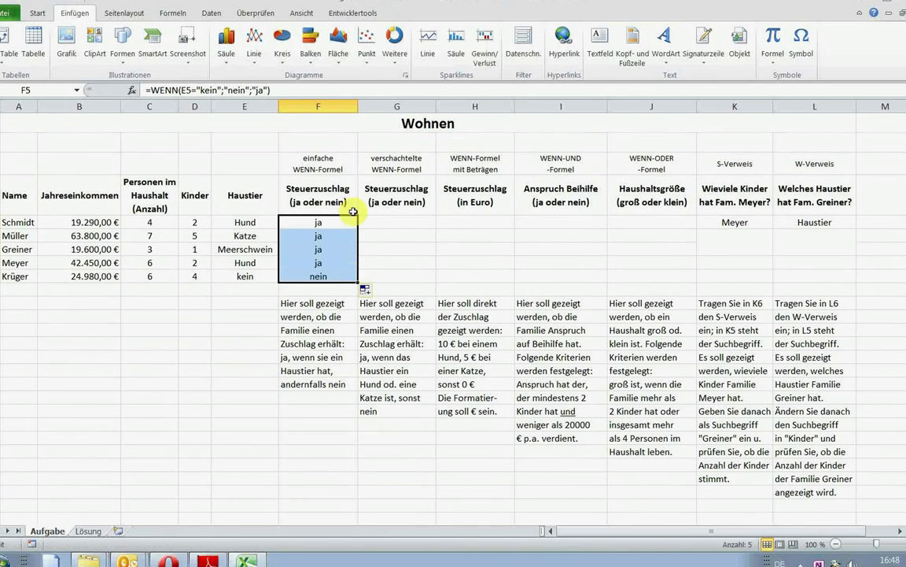
left_click(417, 262)
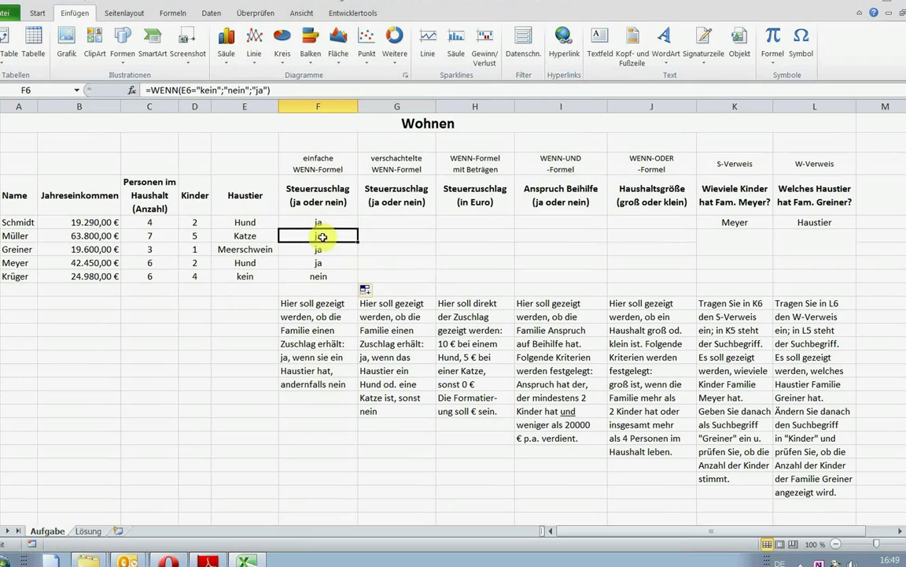
left_click_drag(320, 235, 323, 268)
key("Delete")
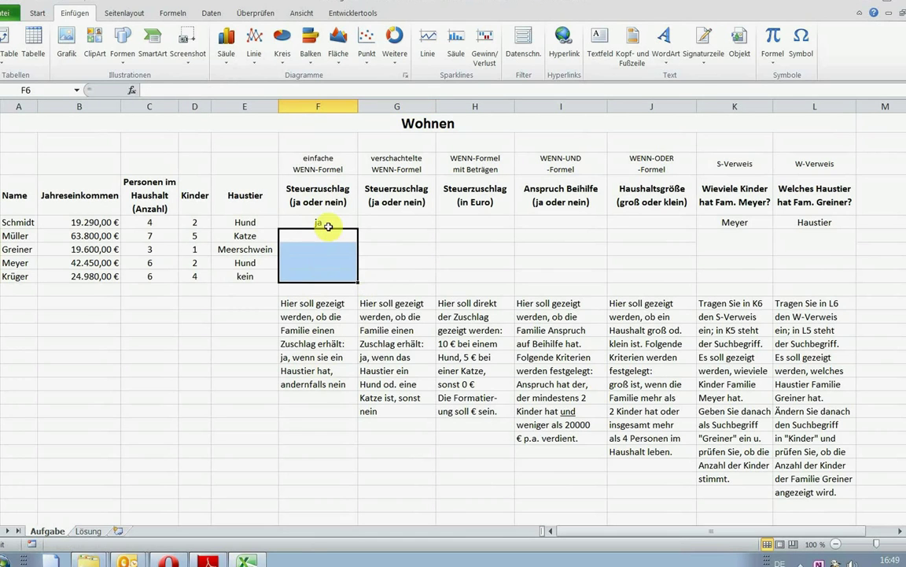
left_click(315, 221)
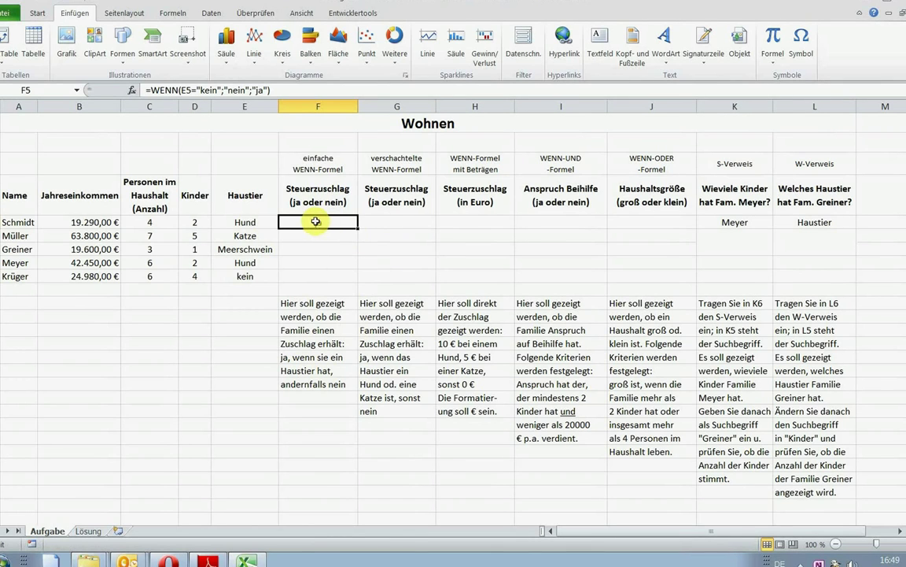
left_click_drag(321, 229, 349, 285)
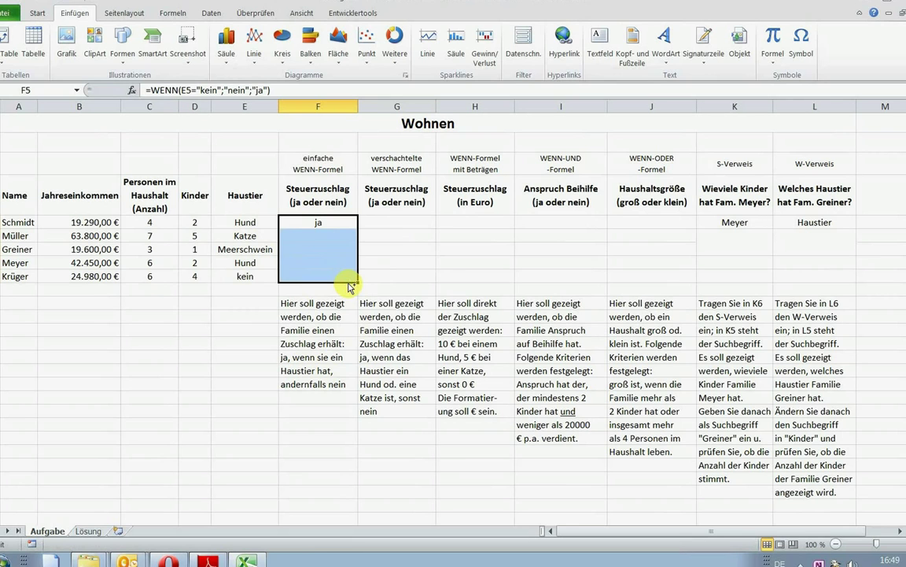
key("ctrl+d")
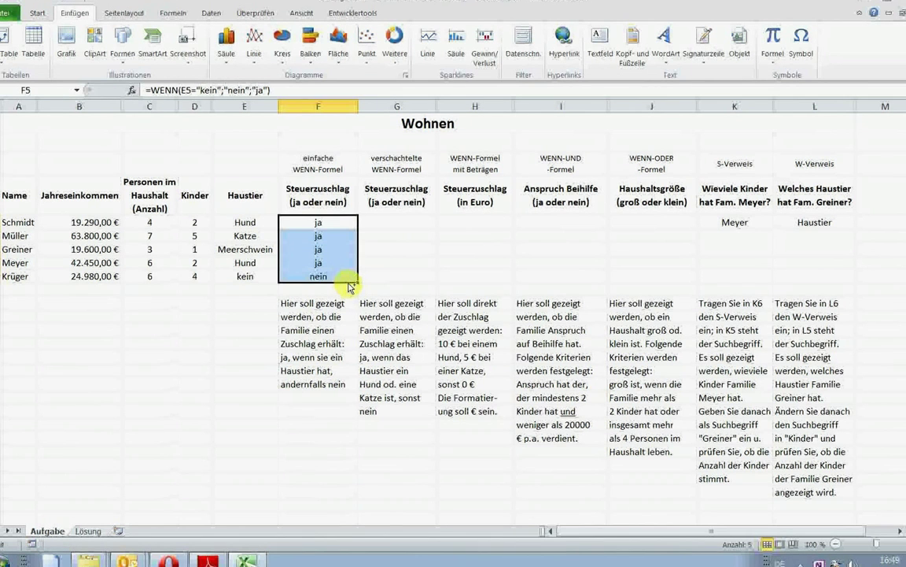